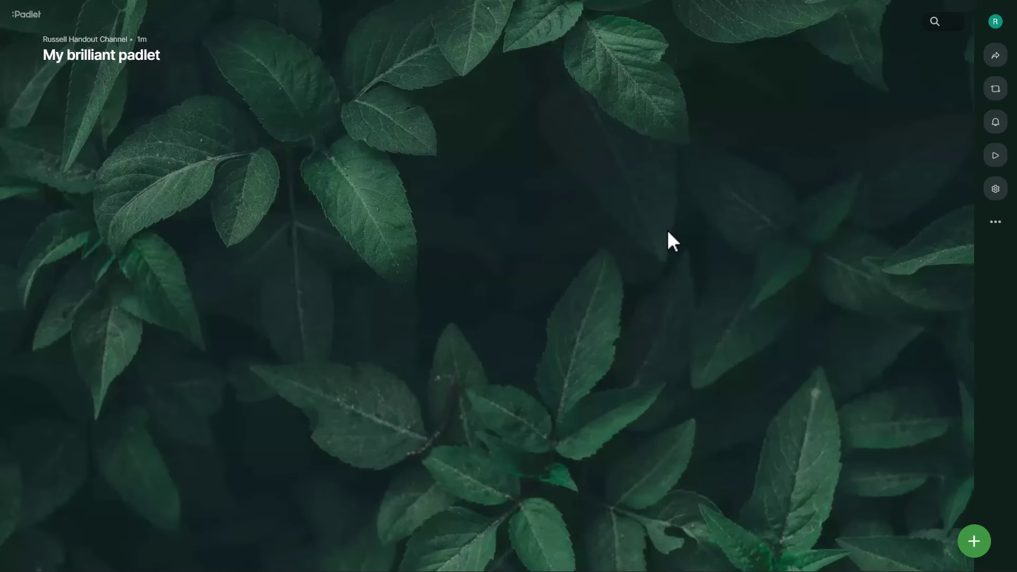
Open the padlet's settings and change its title to "Introduce Yourself".
click(996, 190)
click(866, 126)
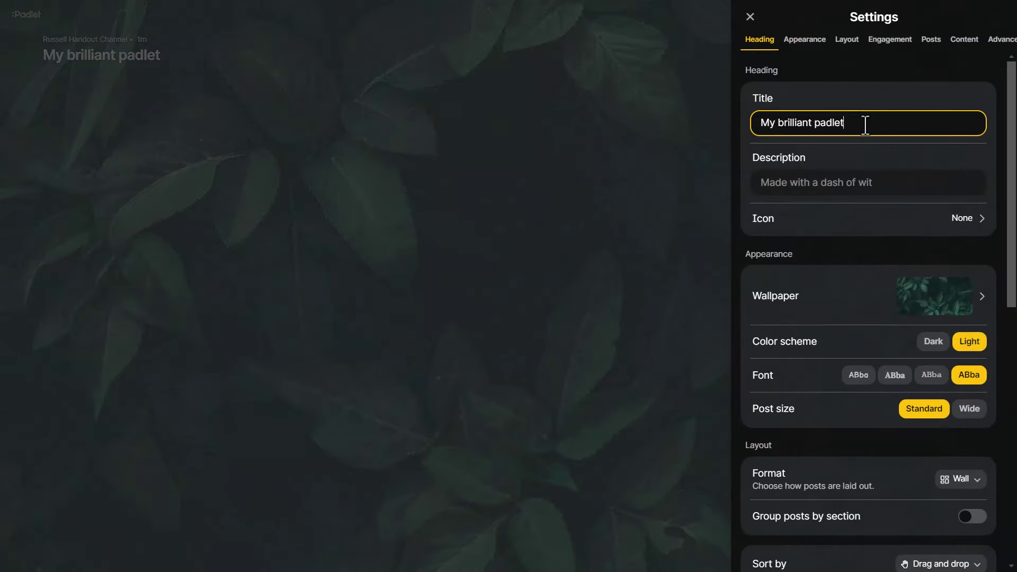
key(BackSpace)
key(BackSpace)
key(BackSpace)
key(BackSpace)
key(BackSpace)
key(BackSpace)
key(BackSpace)
key(BackSpace)
key(BackSpace)
key(BackSpace)
key(BackSpace)
key(BackSpace)
key(BackSpace)
key(BackSpace)
key(BackSpace)
key(BackSpace)
key(BackSpace)
key(BackSpace)
key(BackSpace)
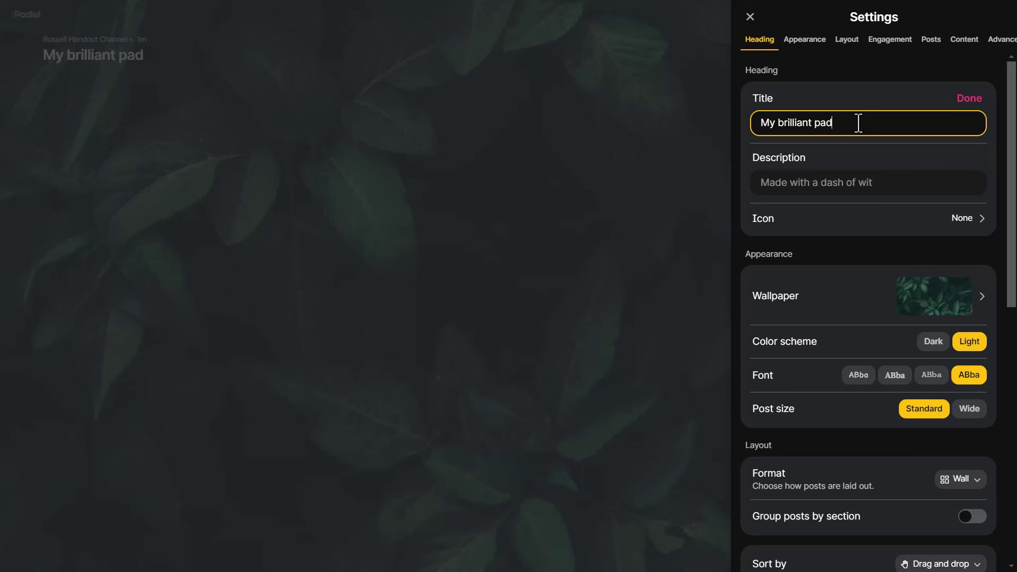
text(In)
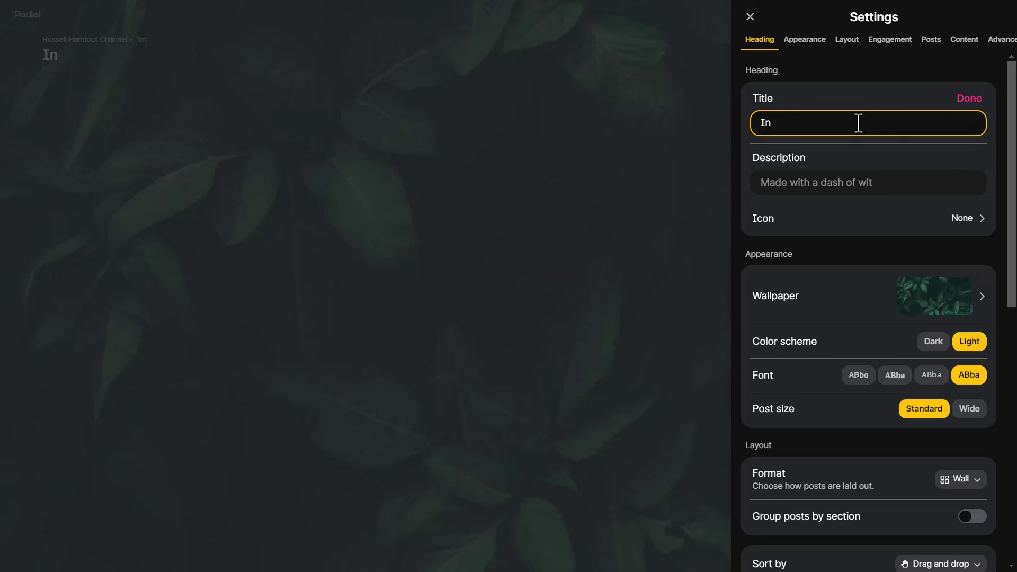
text(troduce )
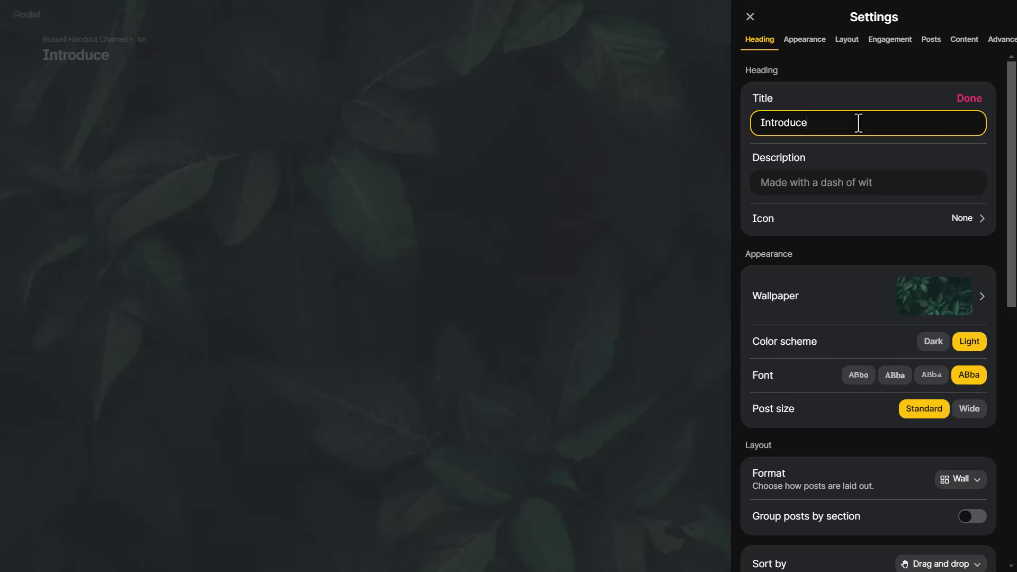
text(Yourself)
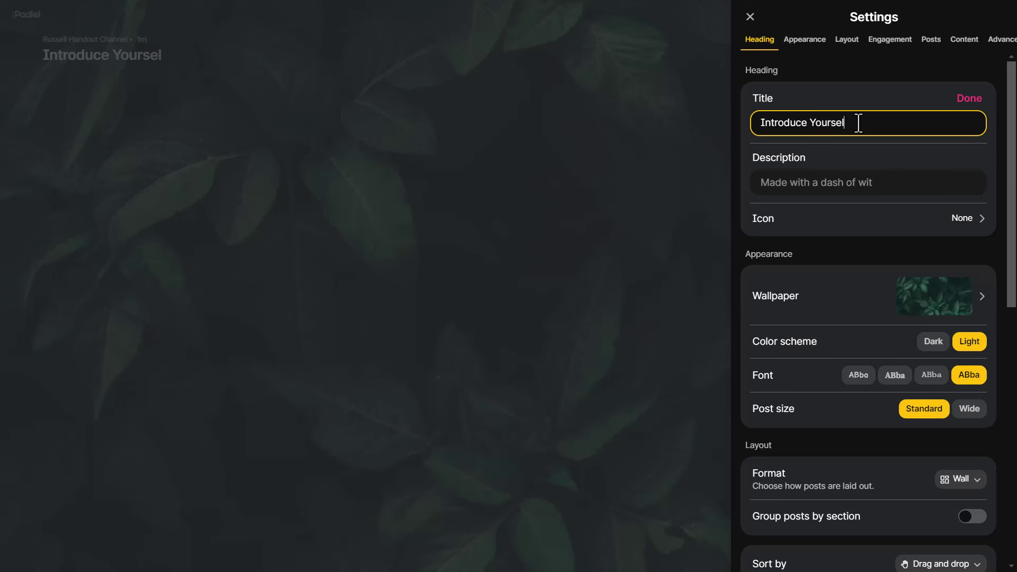
Add a description asking students to introduce themselves, covering 1) Teaching Background 2) Languages you speak 3) Why you are doing the course 4) 2 interests you have.
click(785, 188)
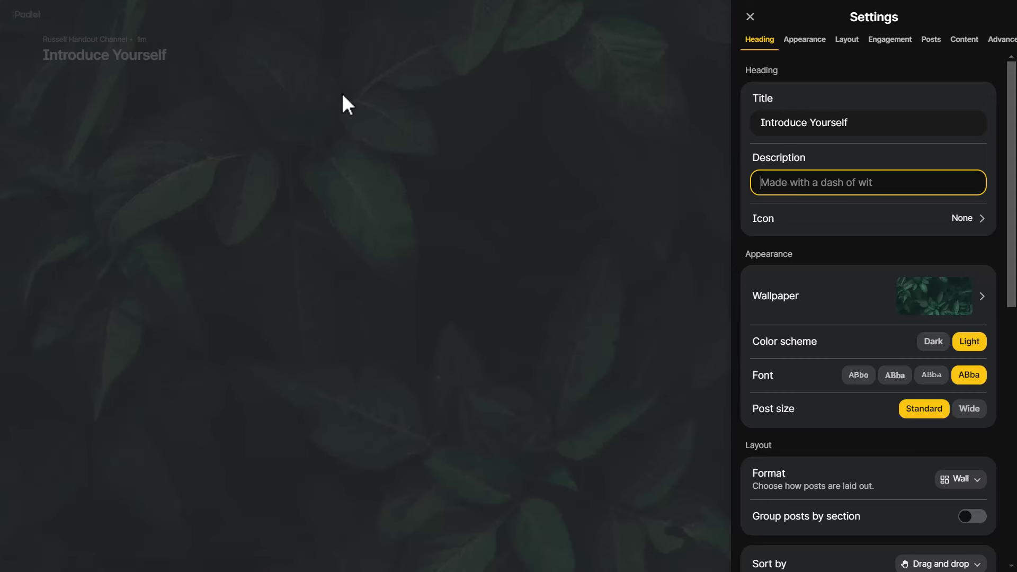
text(Introduce yourself to the class. Can you talk about the following. 1) Teaching Background 2) Languages you speak 3) Why you are doing the course 4) 2 interests you have?)
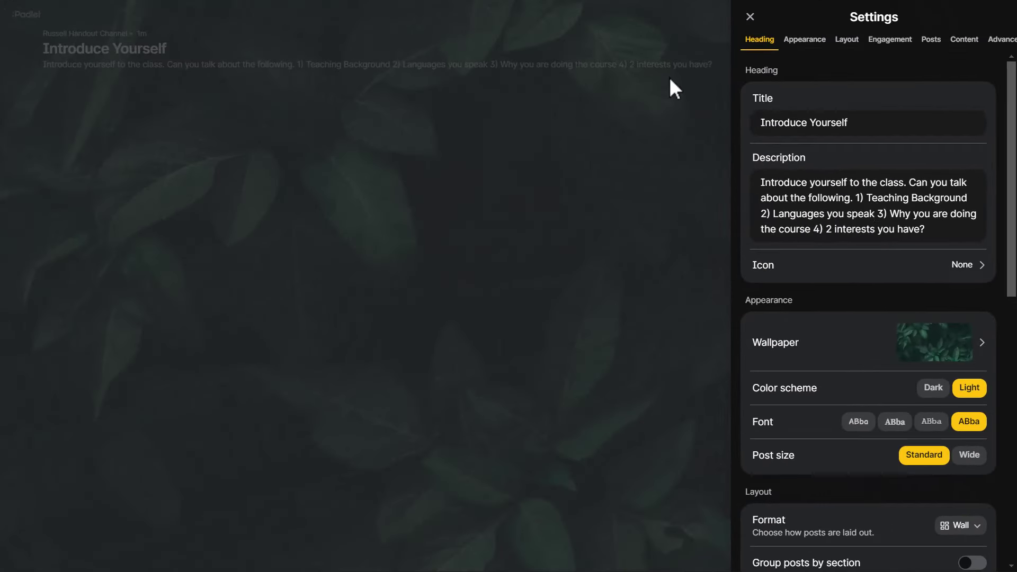
click(750, 17)
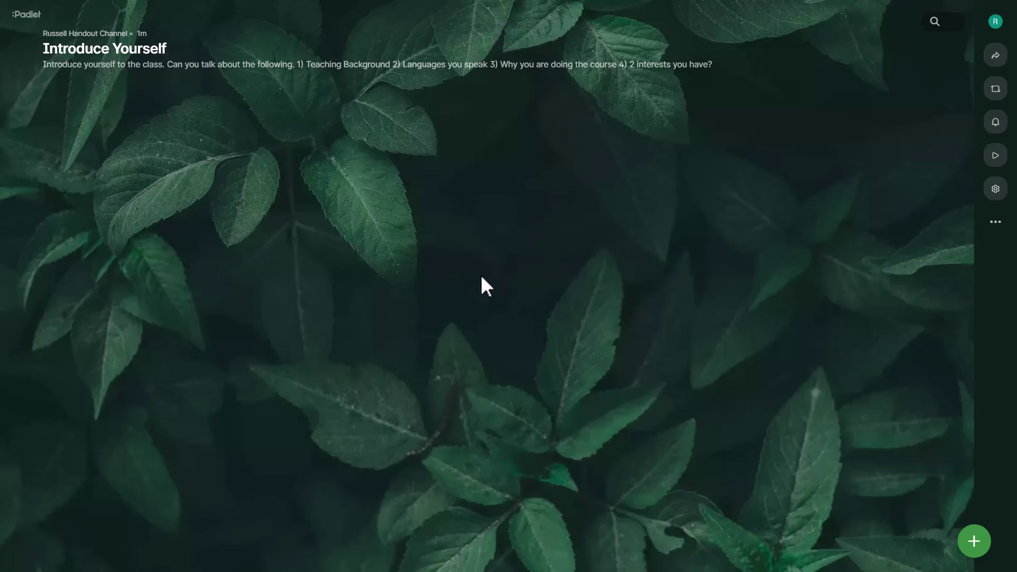
Publish a new post with the author's first name as subject and an untitled voice recording of about 4 seconds.
click(973, 542)
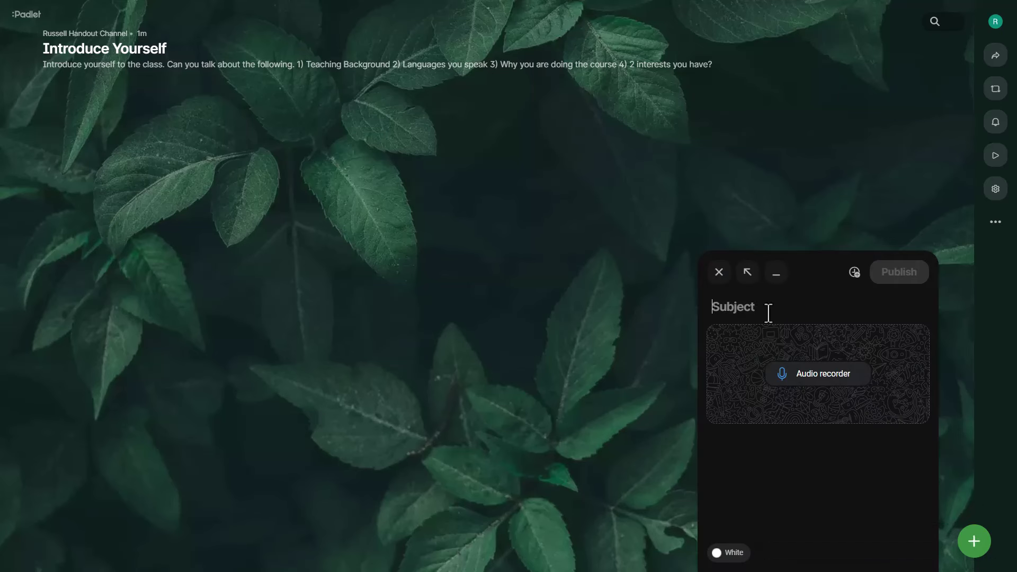
text(Russell)
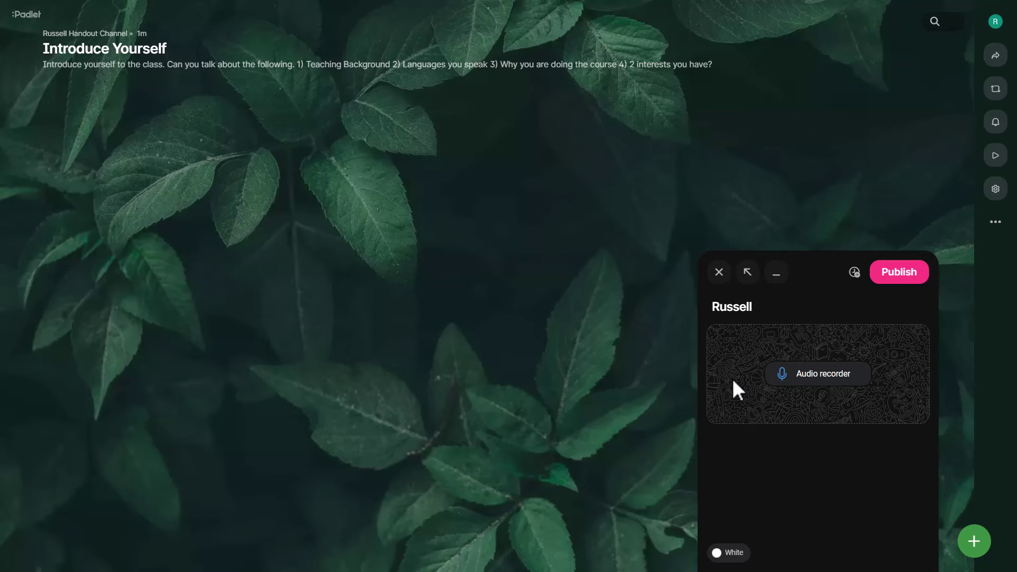
click(820, 381)
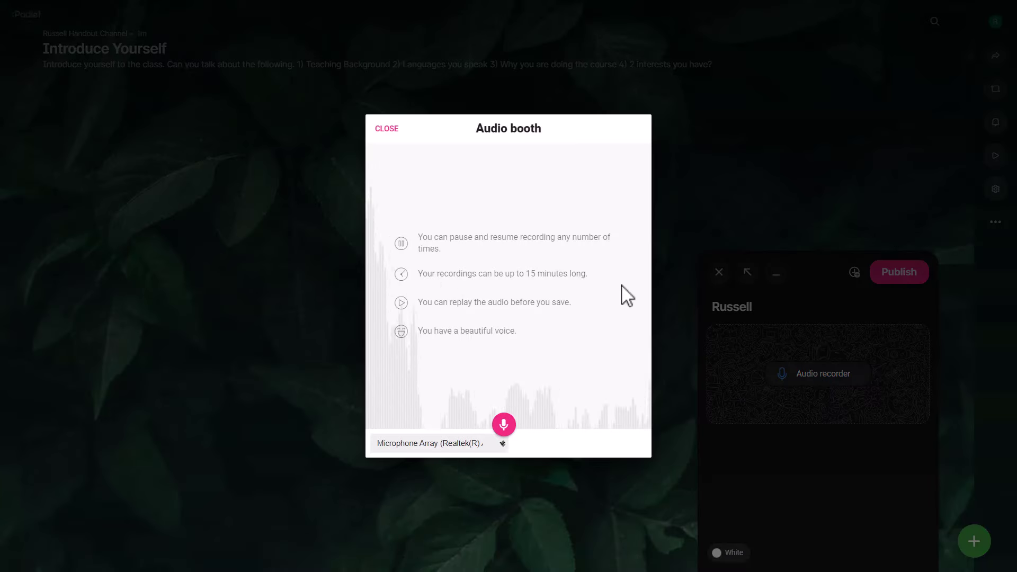
click(503, 425)
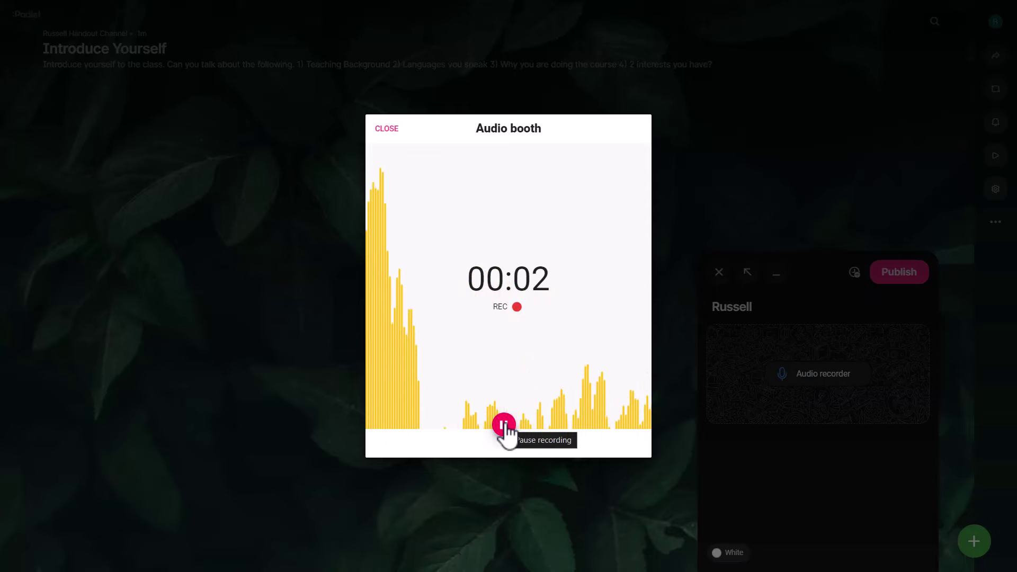
click(504, 424)
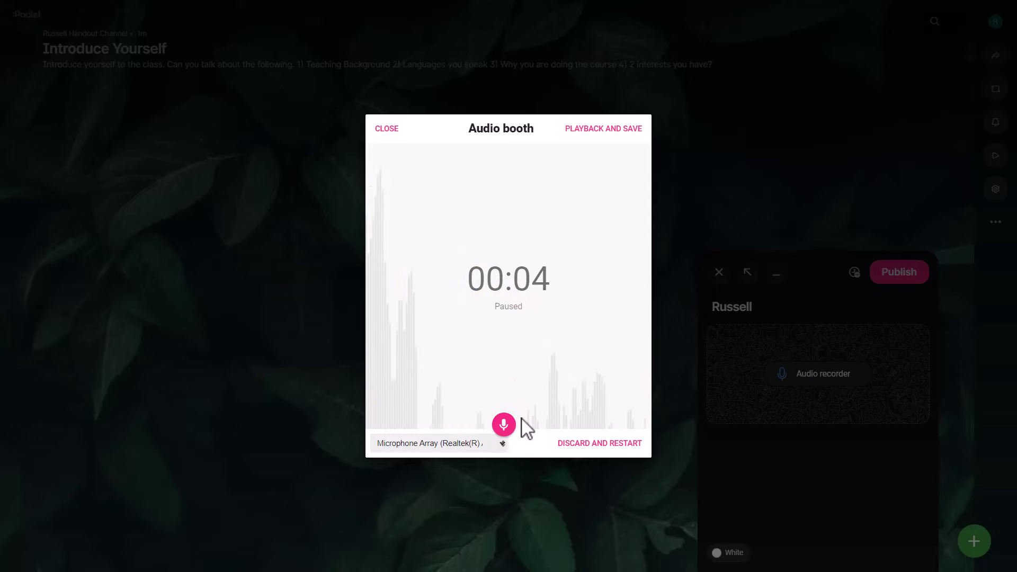
click(587, 130)
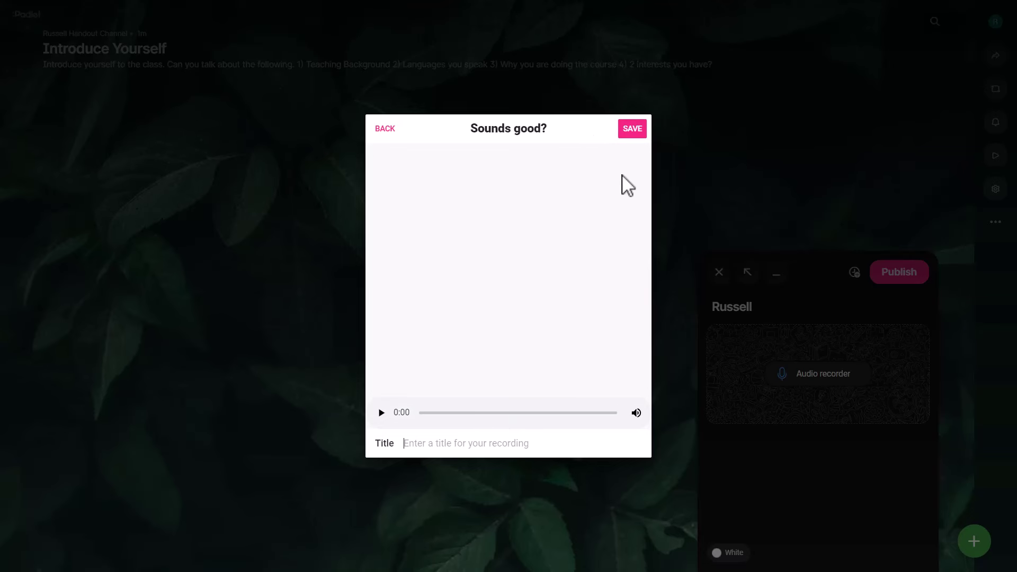
click(634, 136)
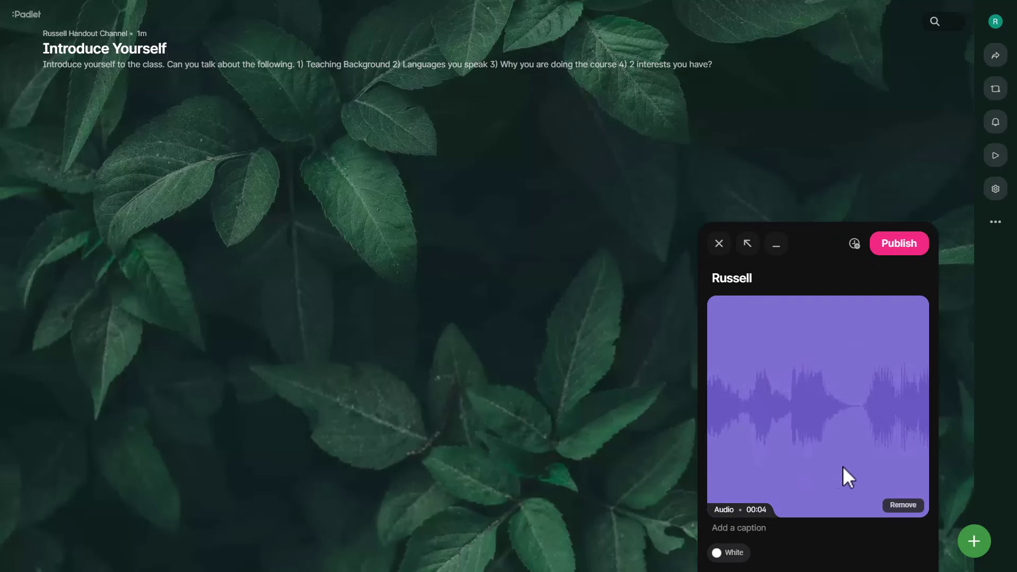
click(899, 244)
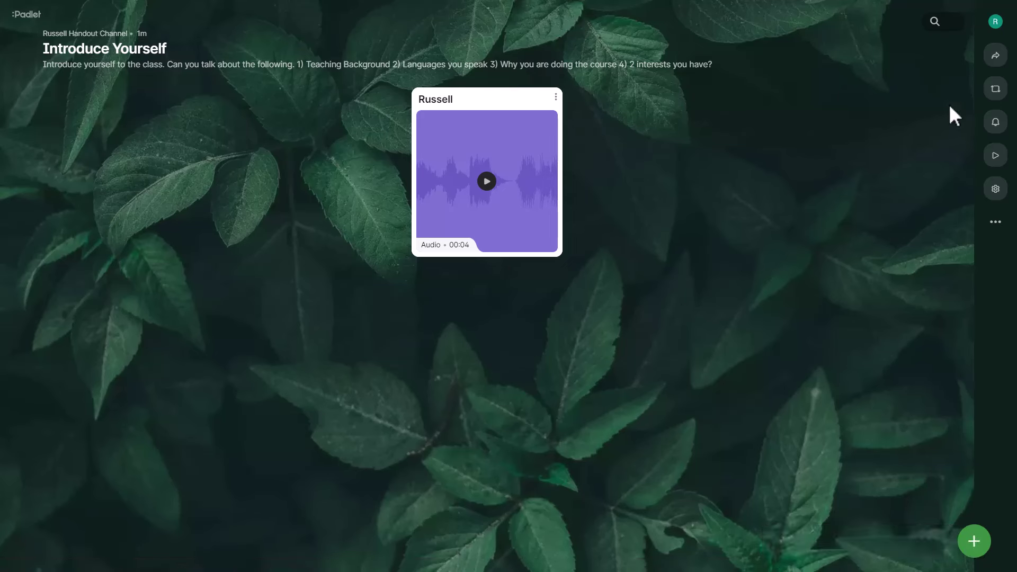
Get the QR code for the padlet from its sharing options.
click(996, 57)
click(852, 42)
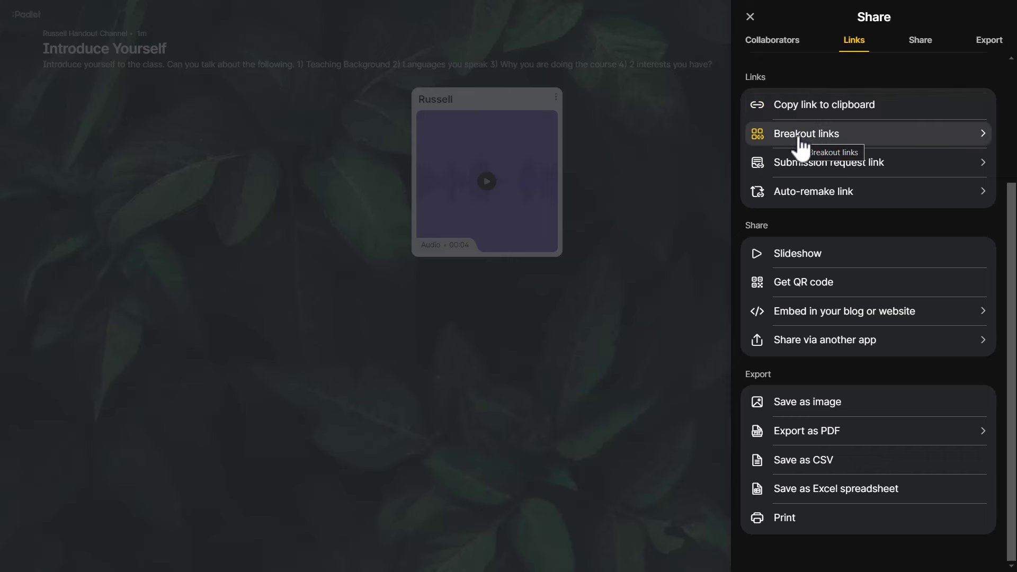
click(793, 291)
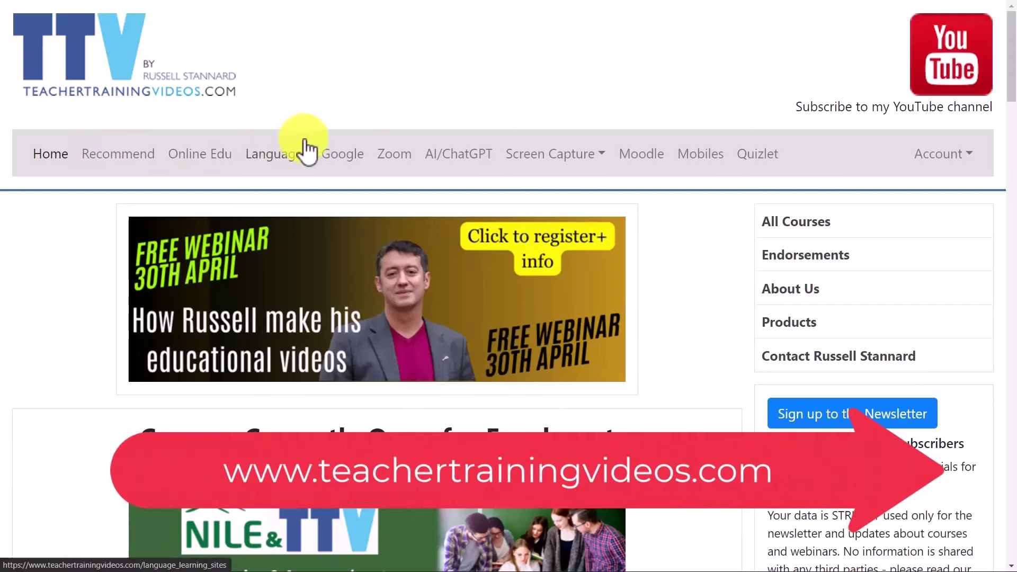
drag(1013, 84, 1003, 249)
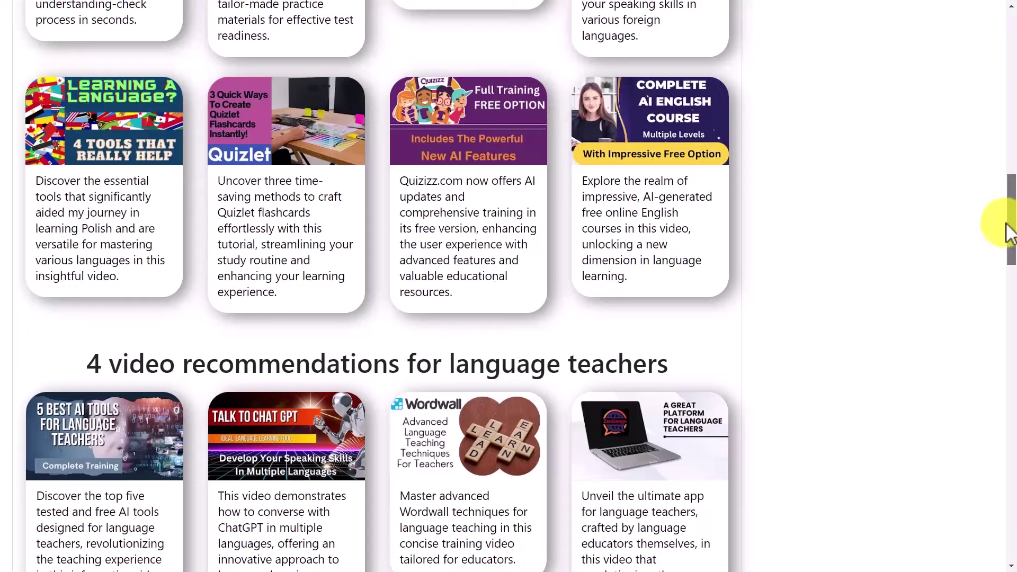
drag(1011, 193, 1011, 16)
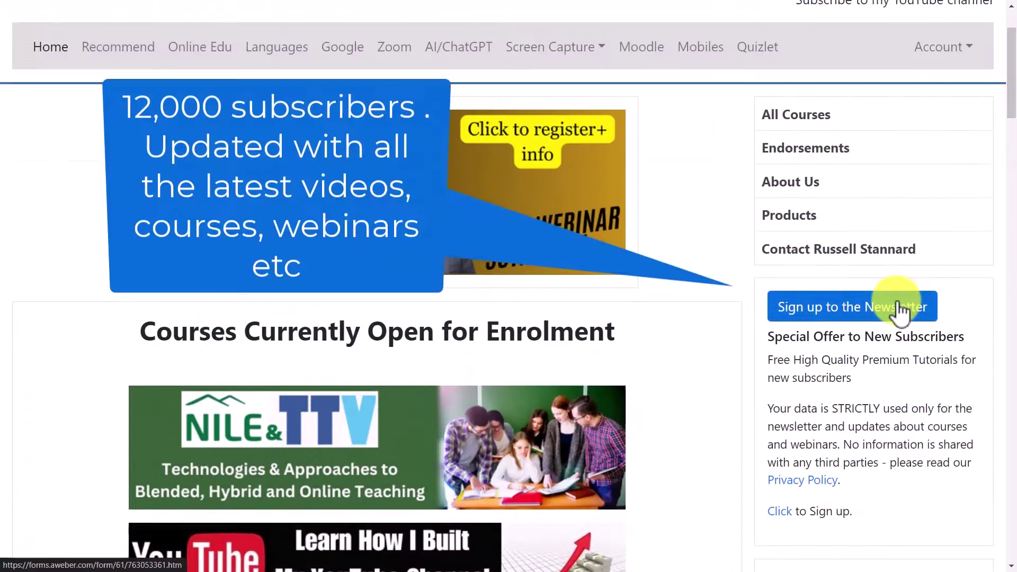
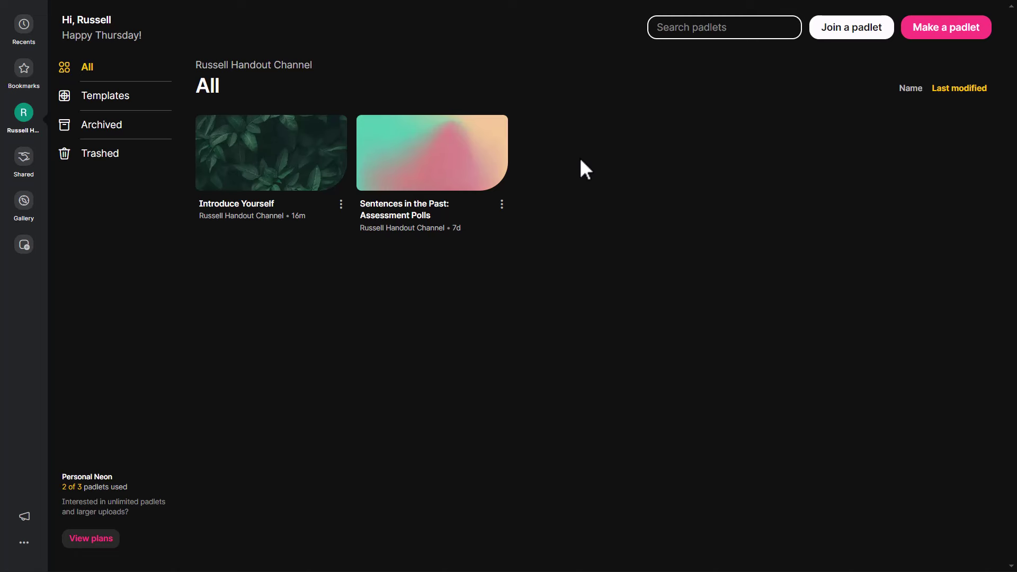
Start a custom AI board with a prompt requesting pictures and short texts about 10 important 20th Century inventions for intermediate English learners around age 15.
click(938, 34)
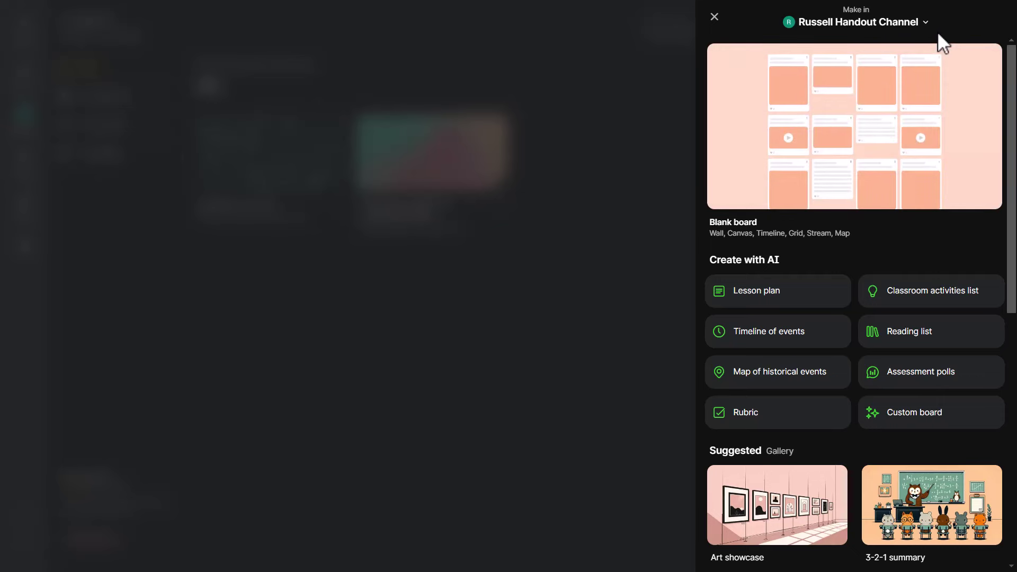
key(Escape)
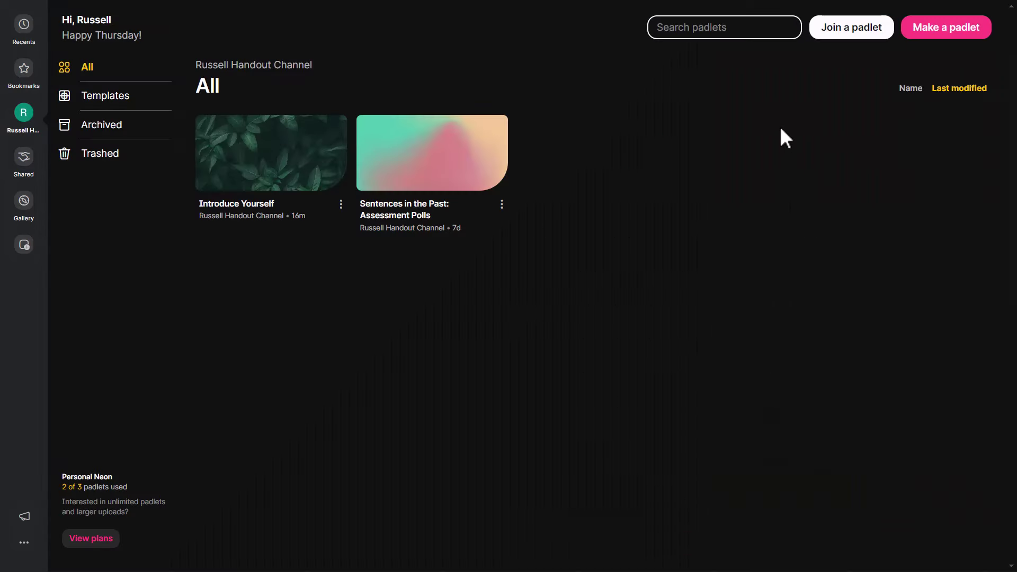
click(941, 32)
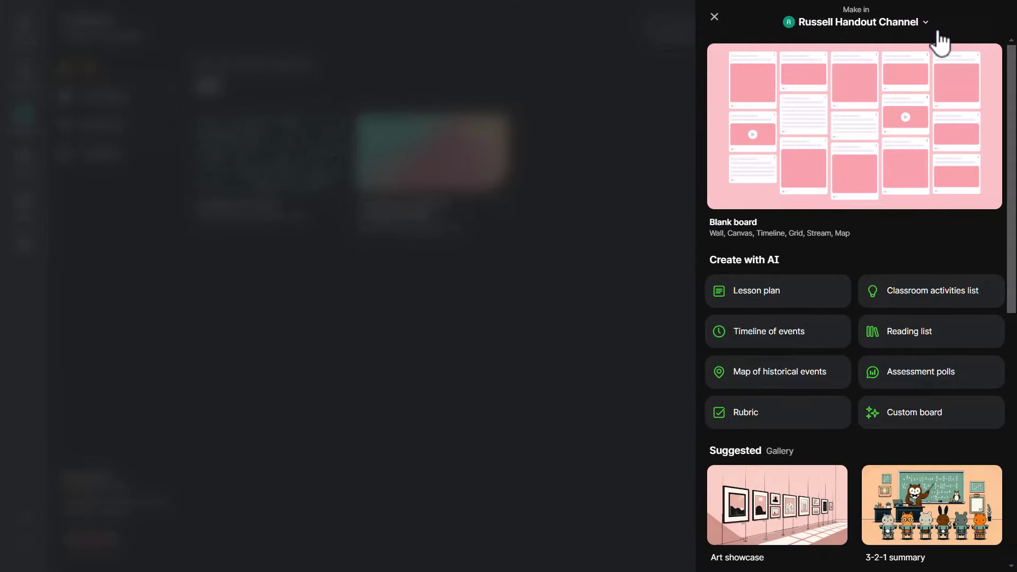
click(929, 416)
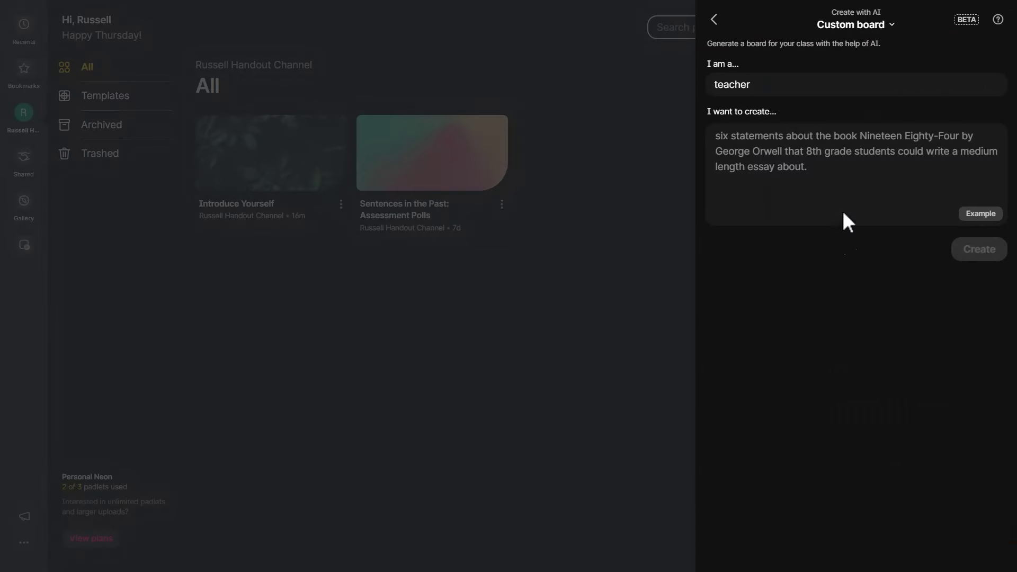
click(828, 176)
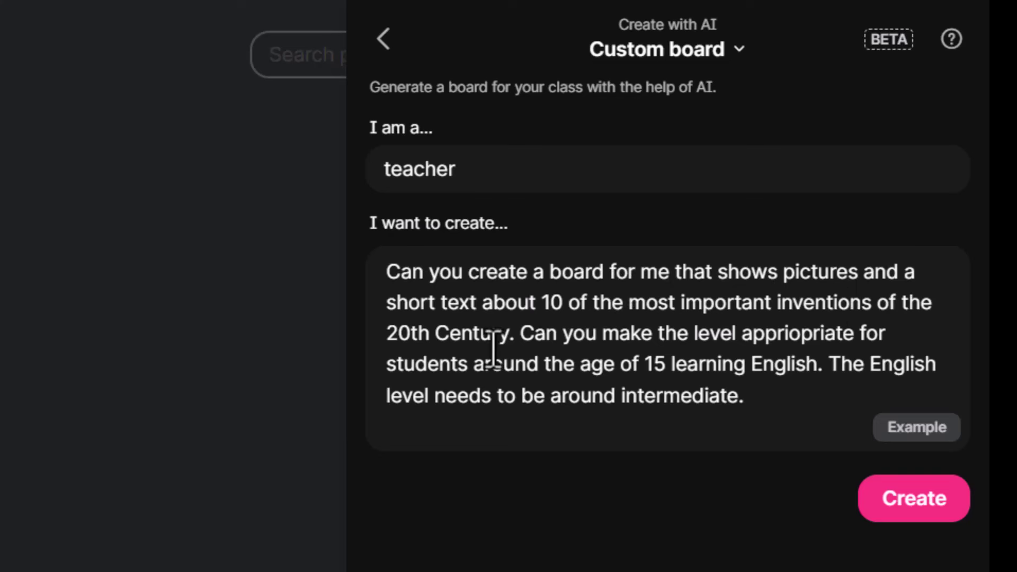
Replace the full stop after "20th Century" in the prompt with a question mark and create the board.
click(515, 347)
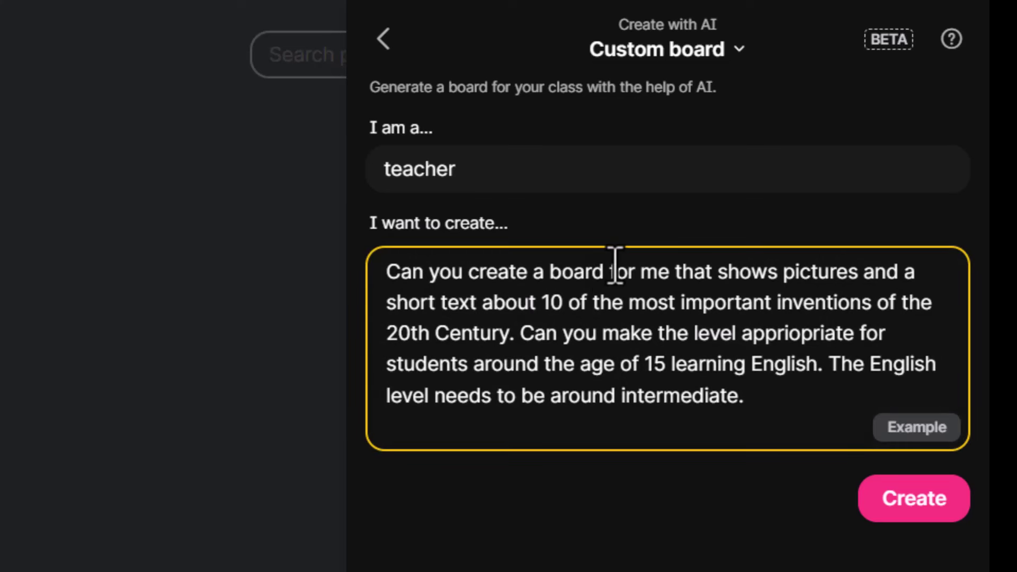
key(BackSpace)
key(BackSpace)
text(?)
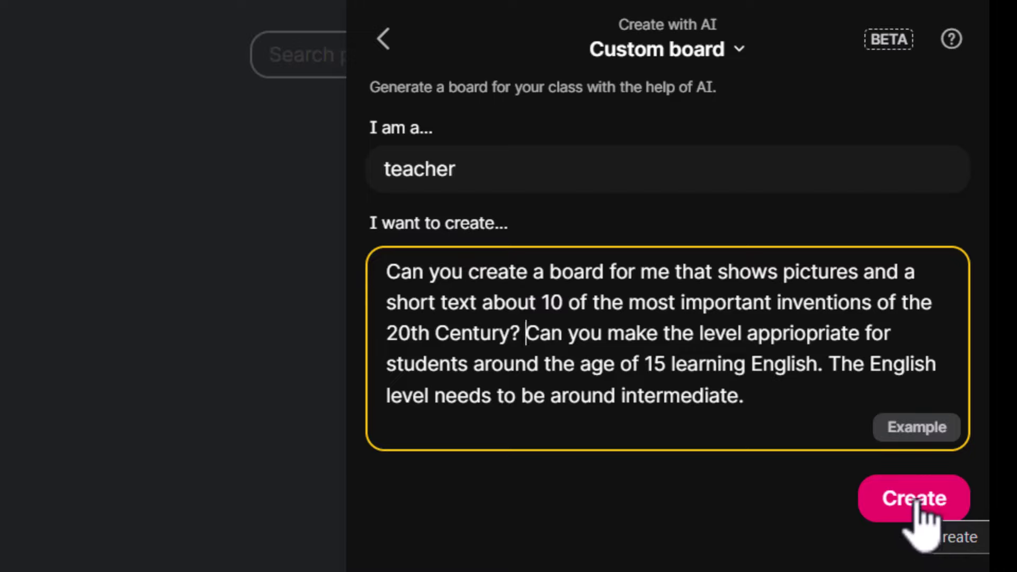
click(918, 509)
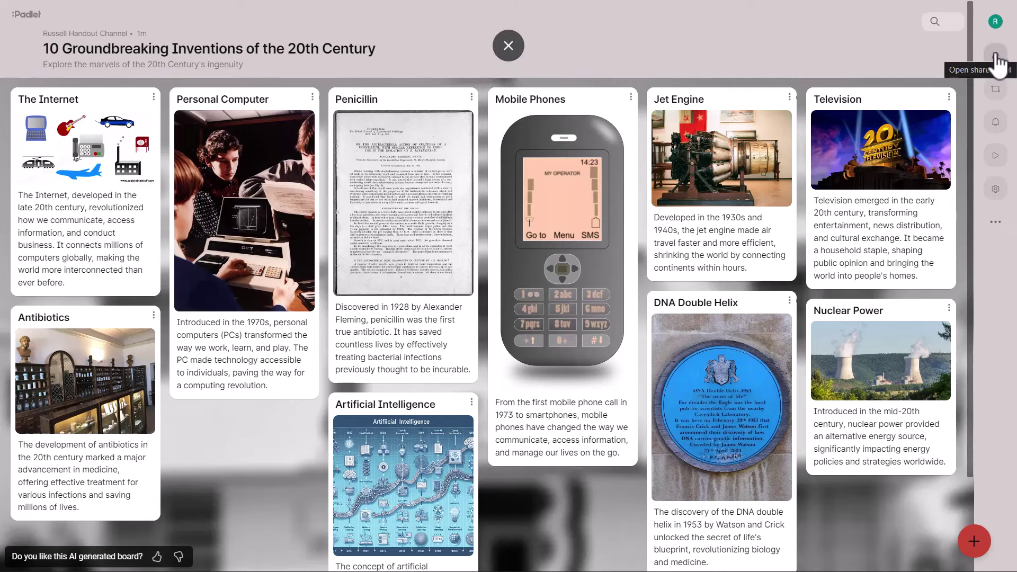
Make the description "Look at the board and decide on a invention. Now record a one minute argument saying why you think it is the most important one.".
click(995, 190)
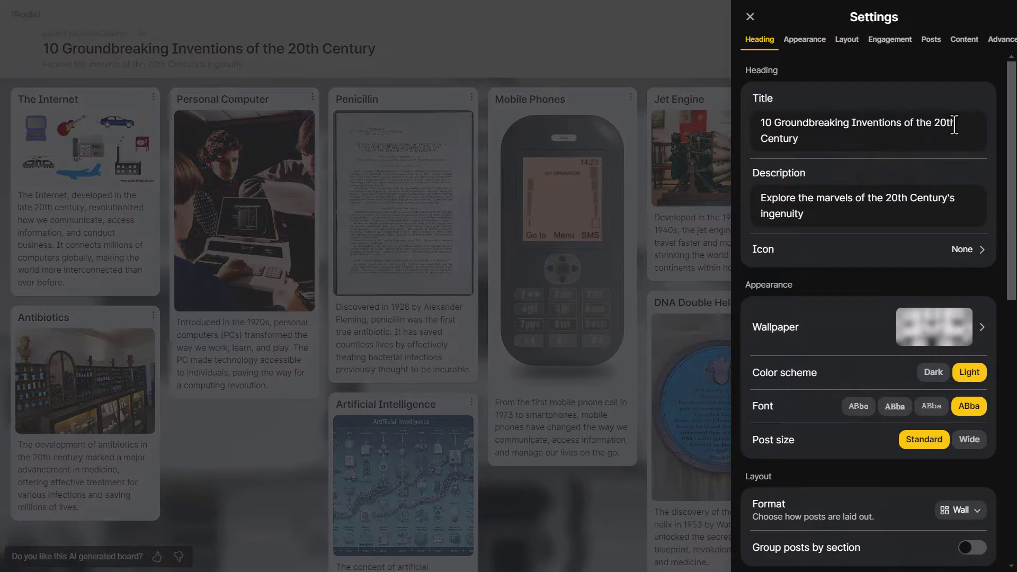
click(813, 215)
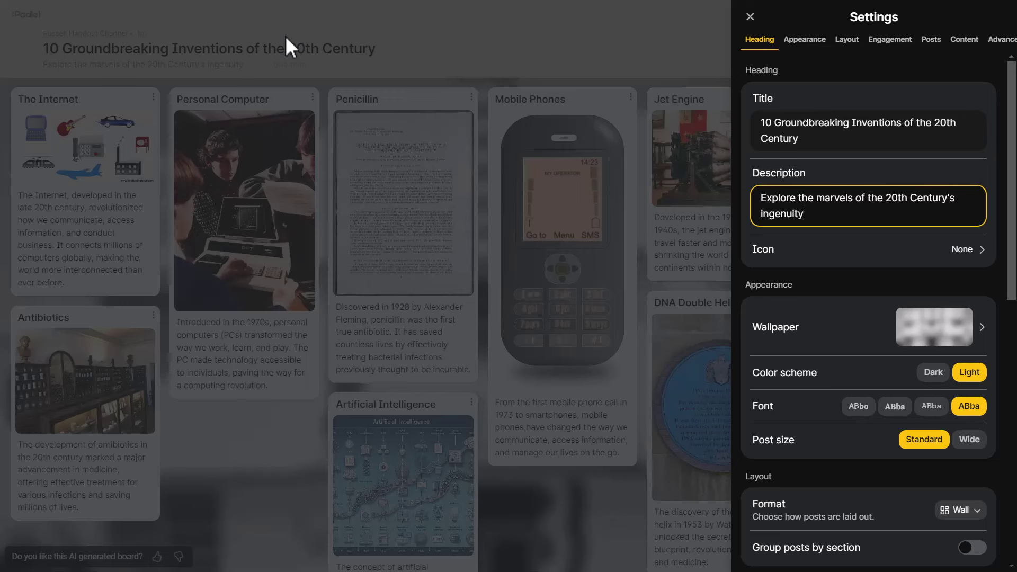
key(ctrl+a)
text(Look at the board and decide on a invention. Now record a one minute argument saying why you think it is the most important.)
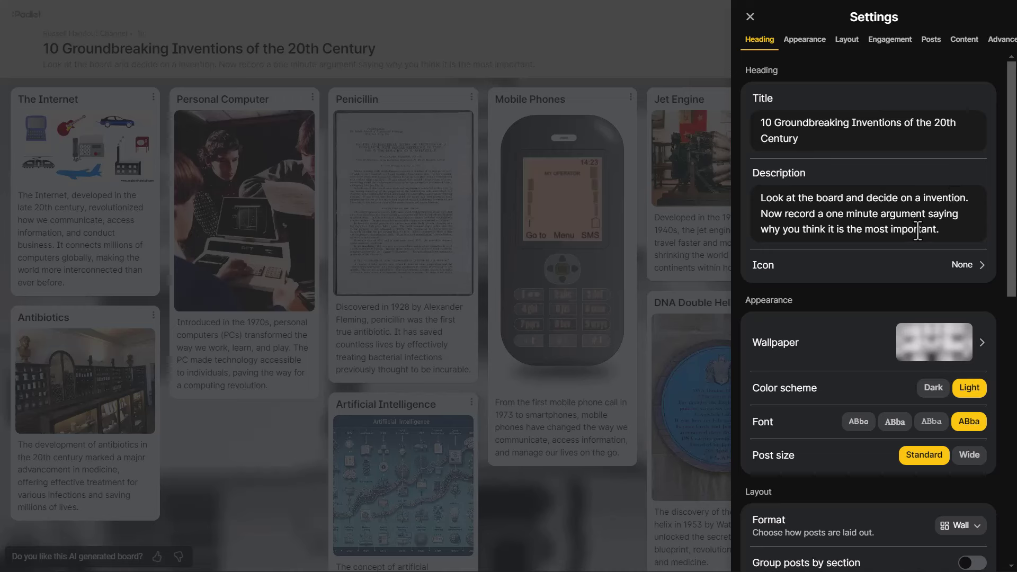
click(949, 231)
click(526, 151)
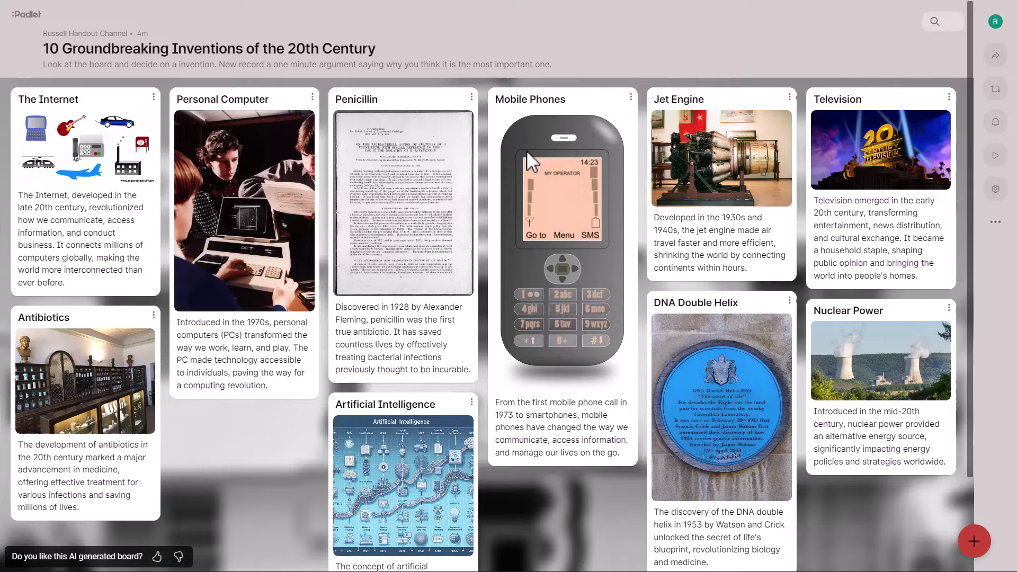
Hide the body field in the inventions board's post fields and save the change.
click(996, 191)
scroll(1011, 201, down, 10)
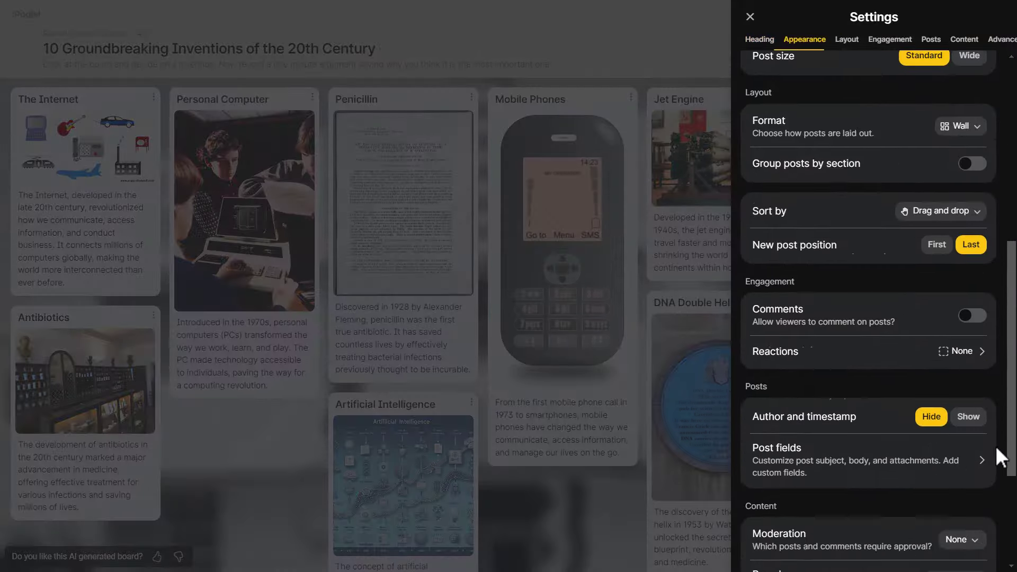
click(915, 293)
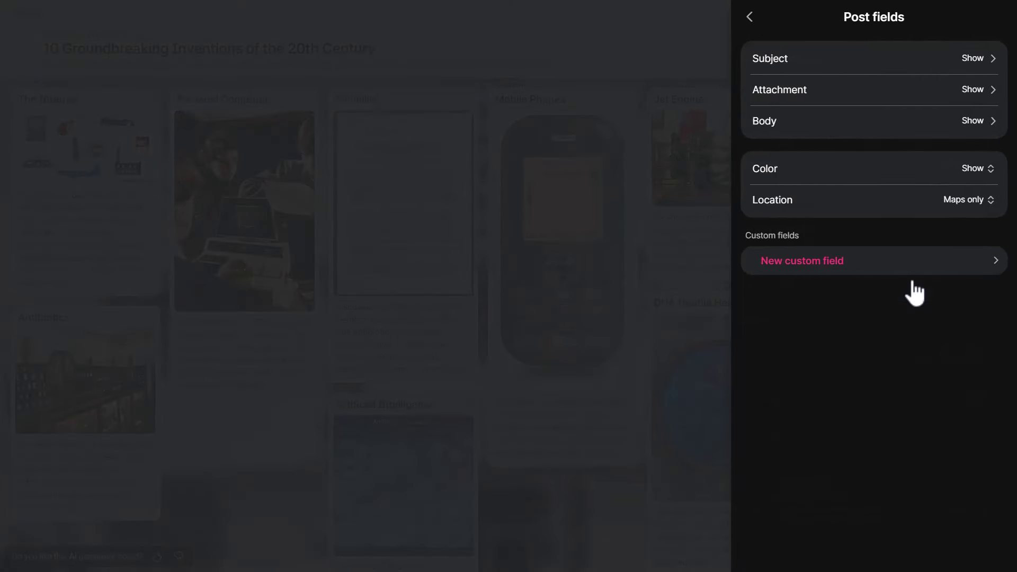
click(885, 136)
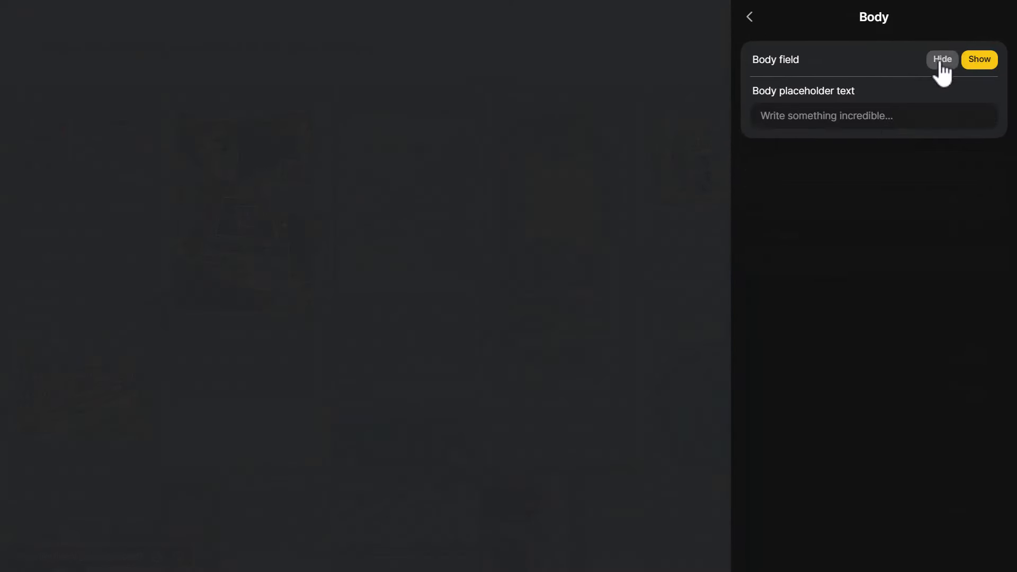
click(939, 63)
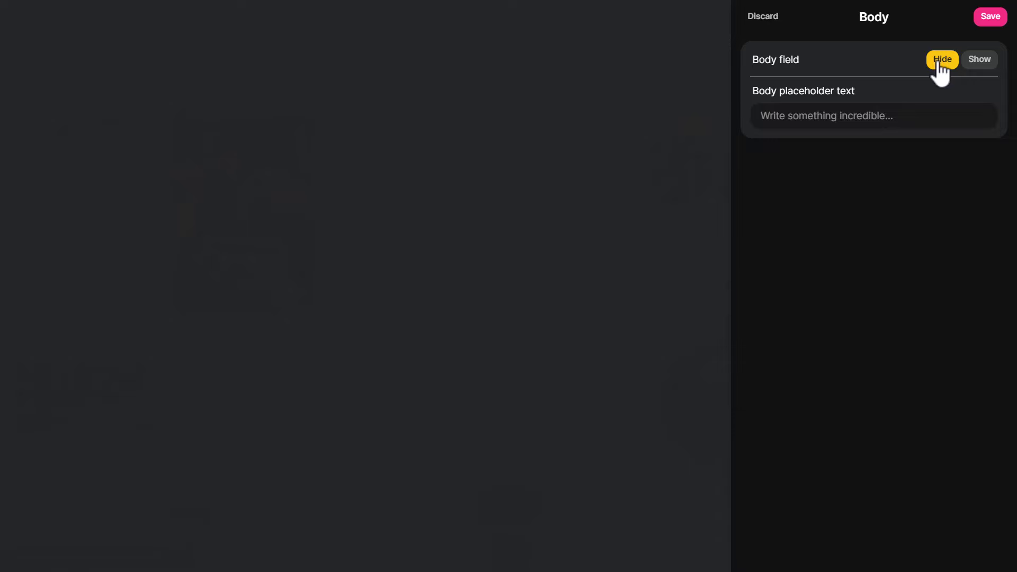
click(988, 19)
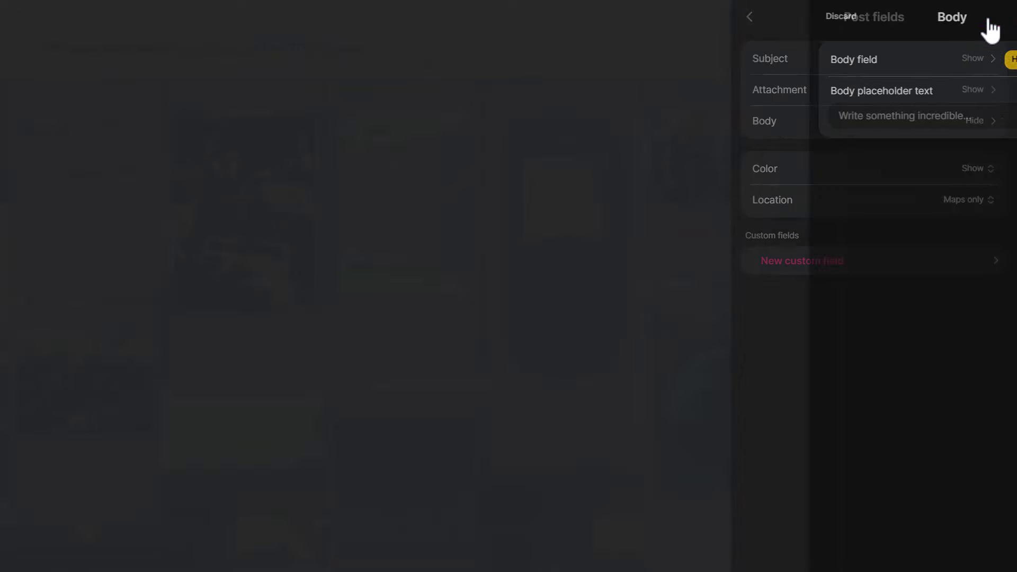
Restrict the board's post attachments to the audio recorder only, save, and close the settings.
click(776, 91)
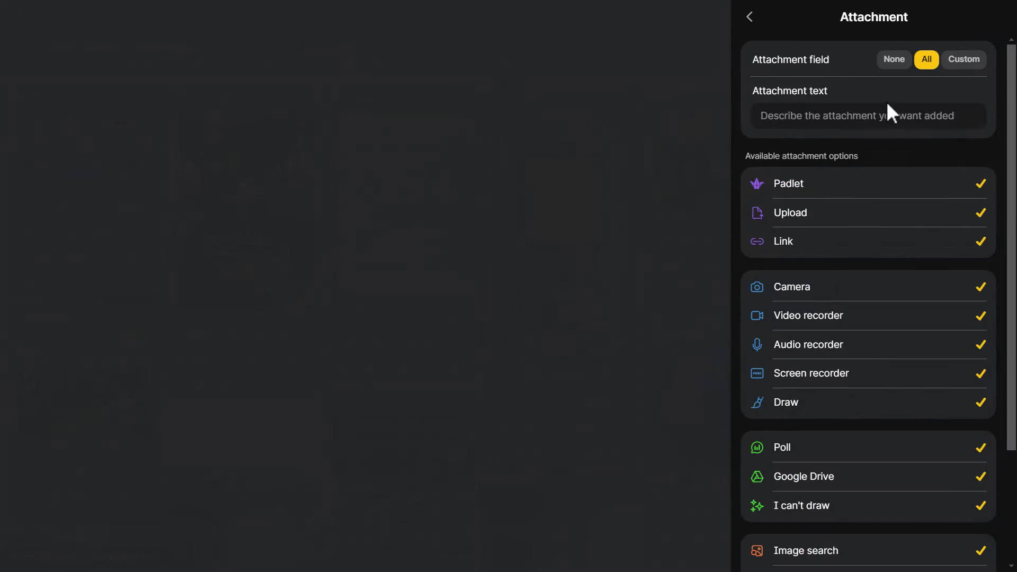
click(898, 61)
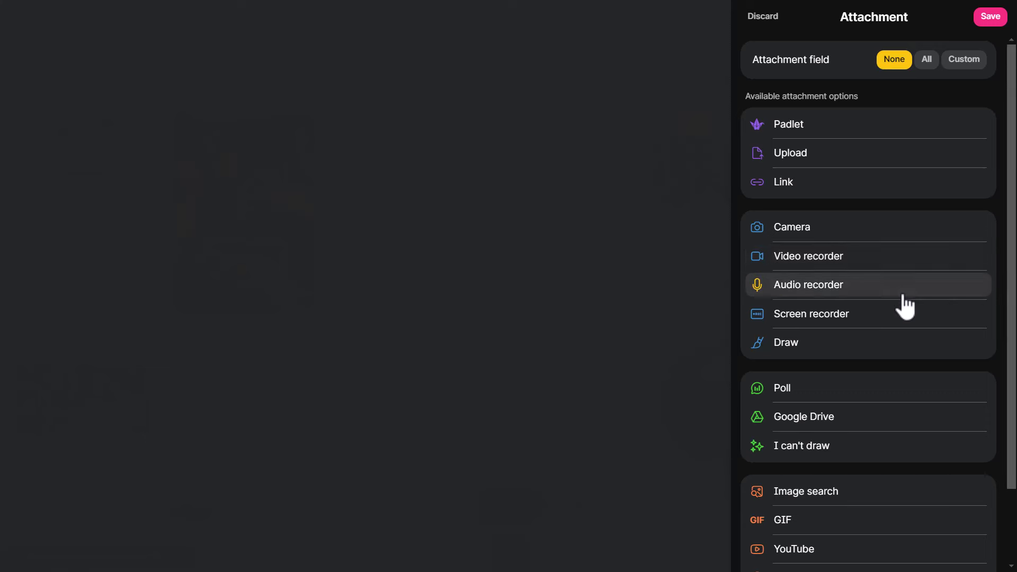
click(969, 301)
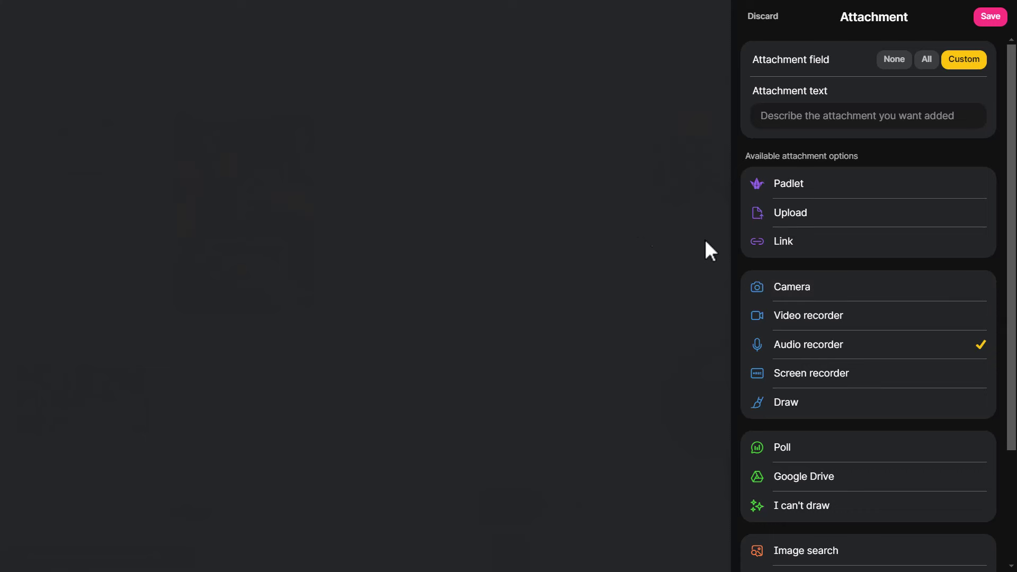
click(990, 17)
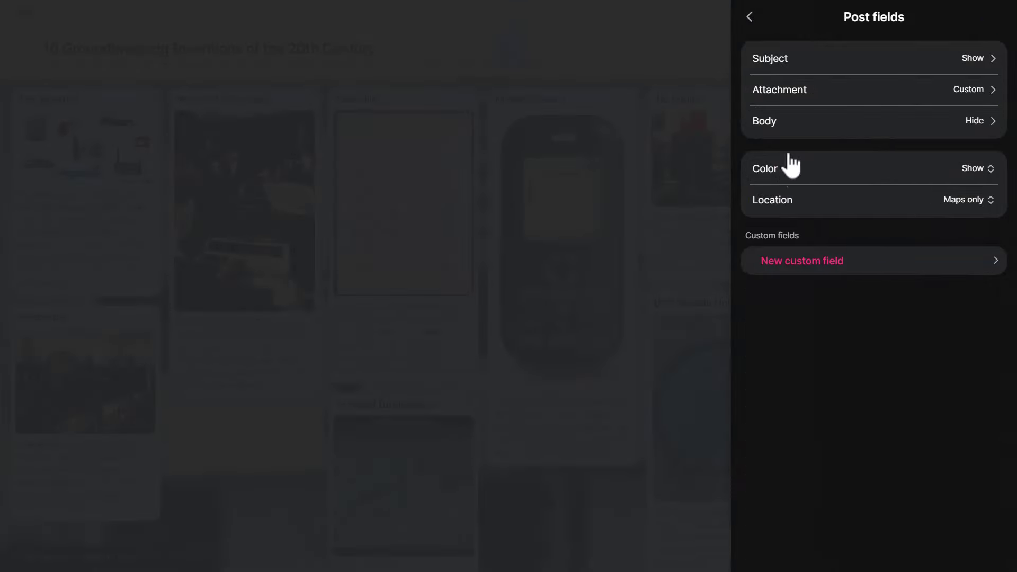
click(750, 17)
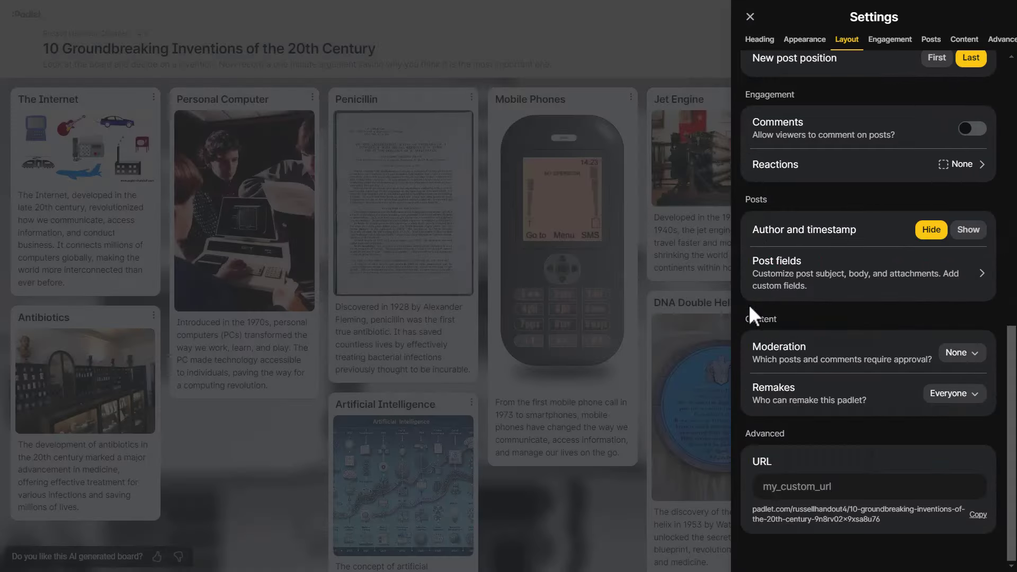
click(751, 17)
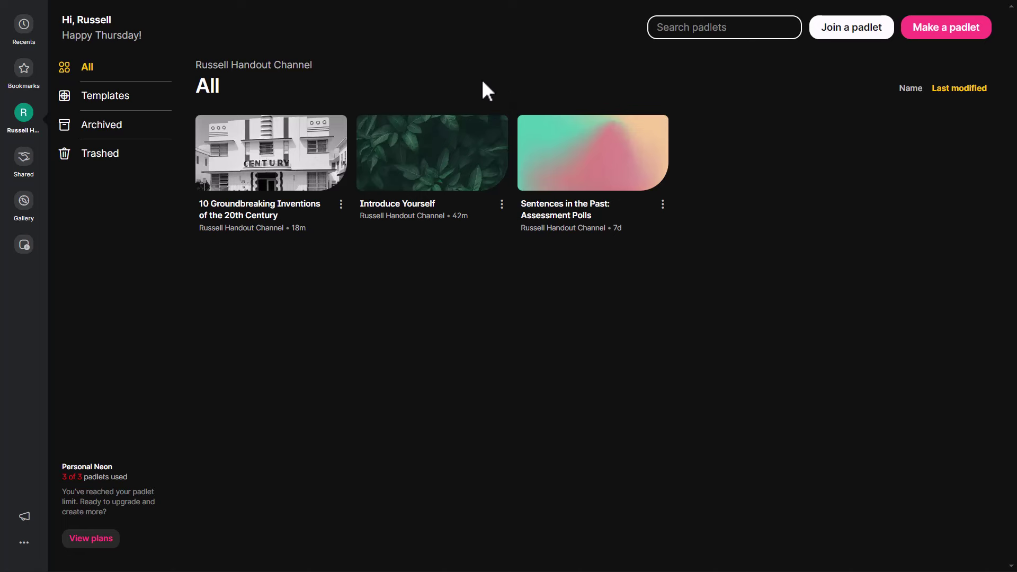
Archive the "Sentences in the Past: Assessment Polls" padlet, check the archived padlets, and return to the list of all padlets.
click(663, 205)
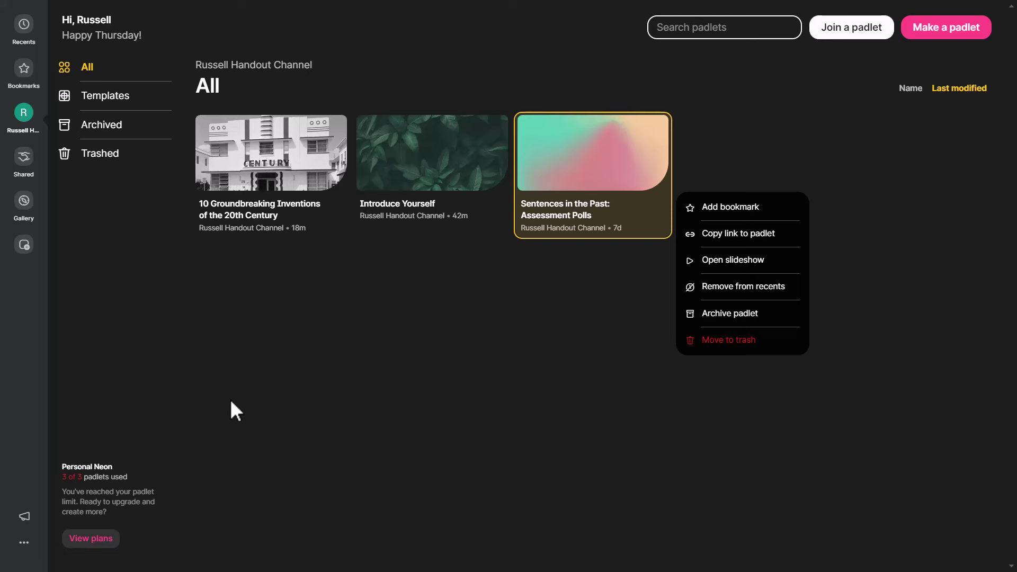
click(735, 316)
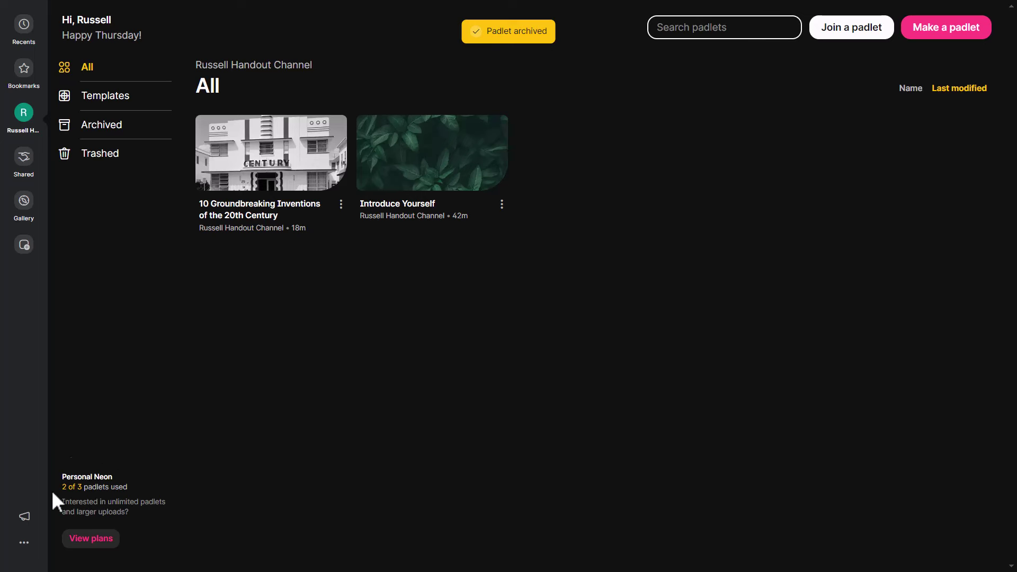
click(104, 137)
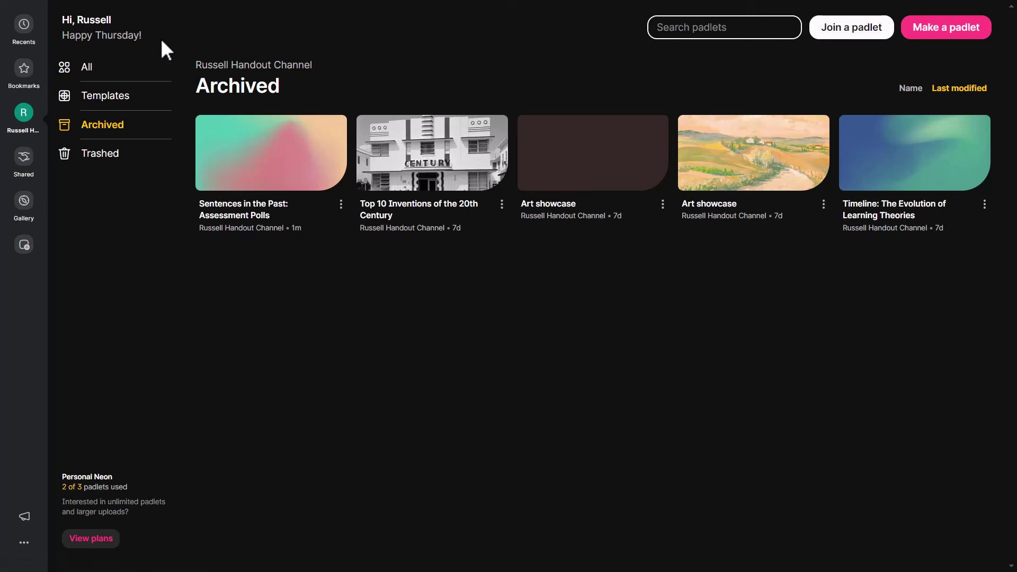
click(93, 72)
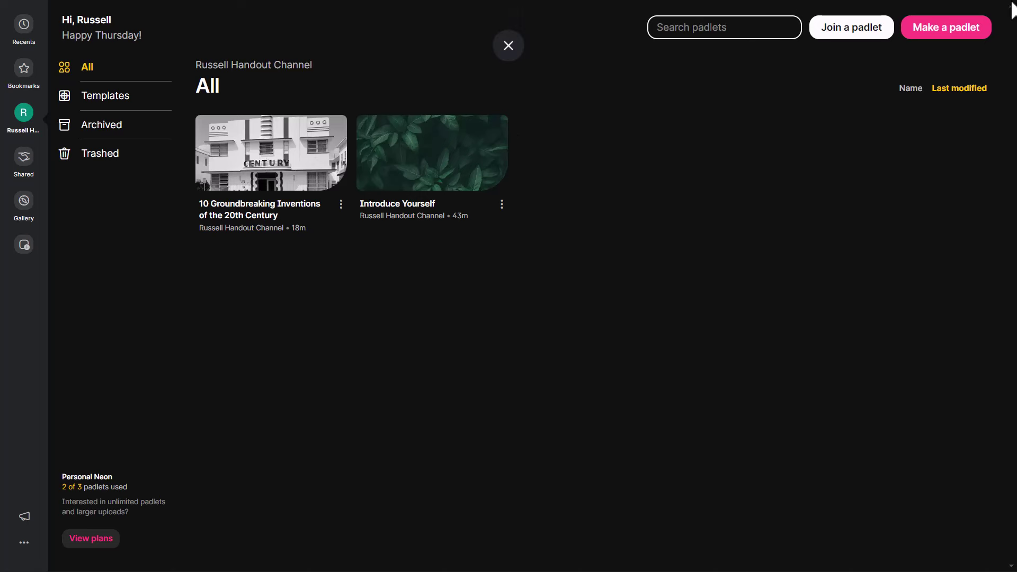
Make a new blank board in Timeline format with sections off.
click(944, 32)
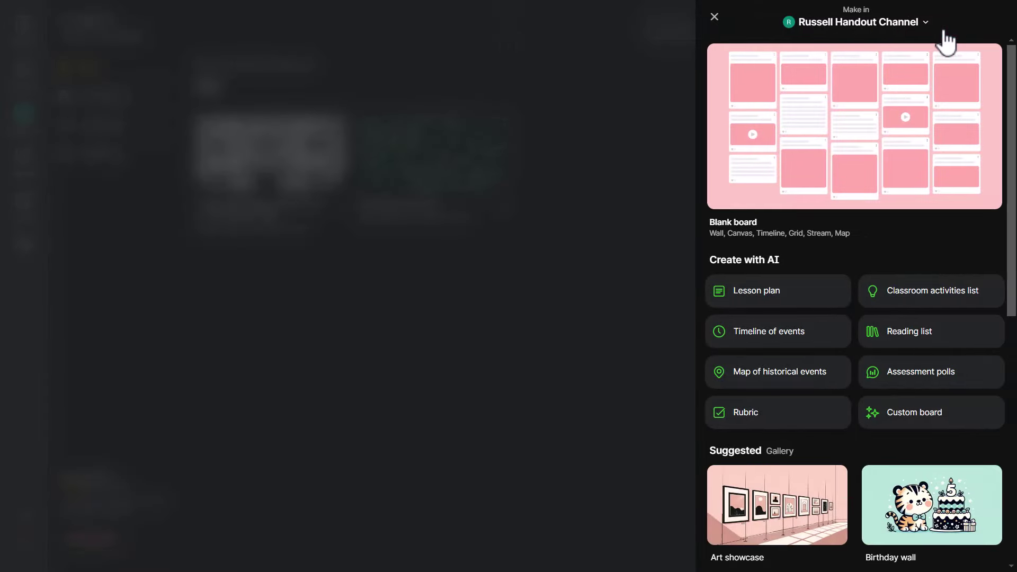
click(823, 122)
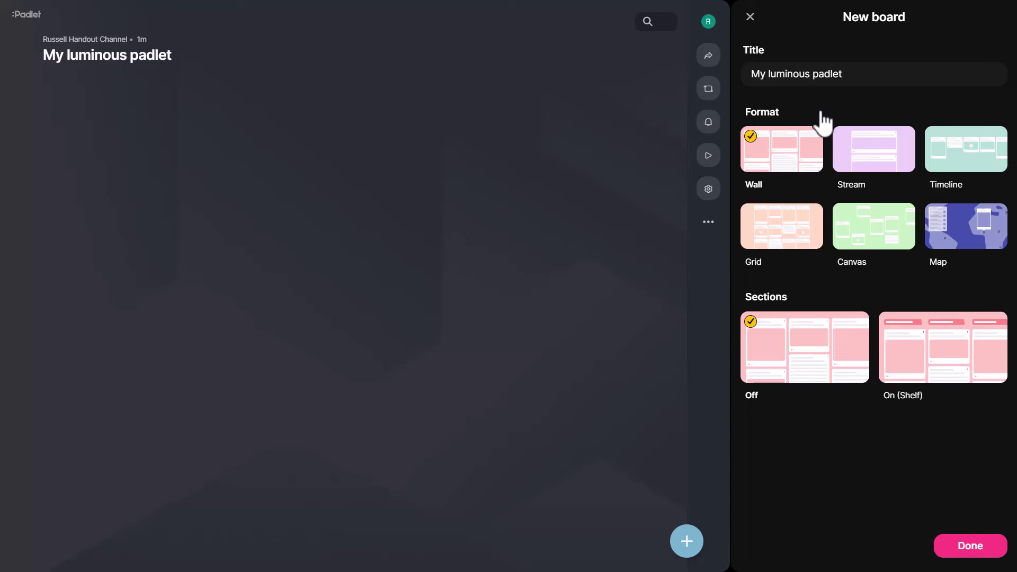
click(966, 160)
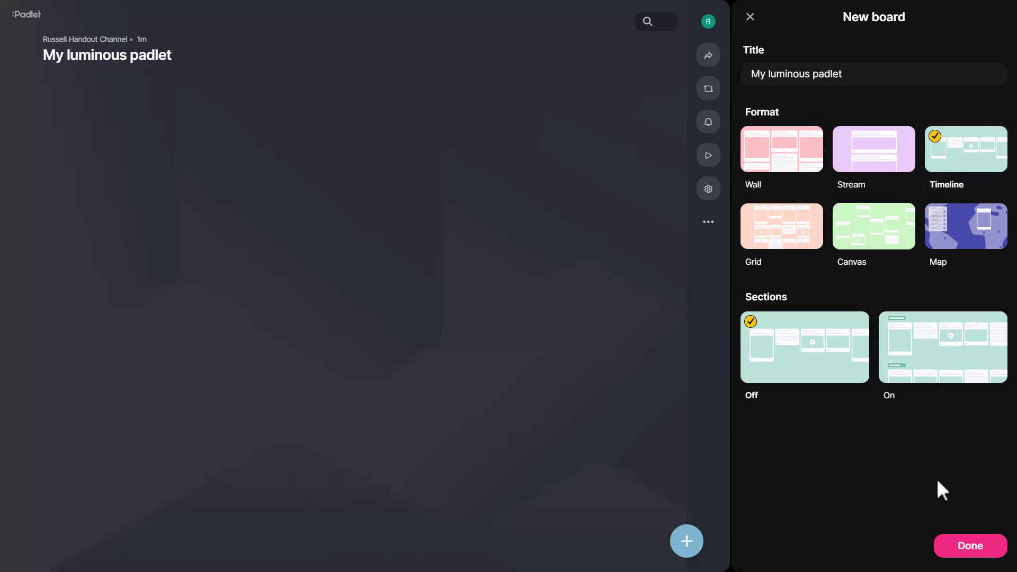
click(977, 551)
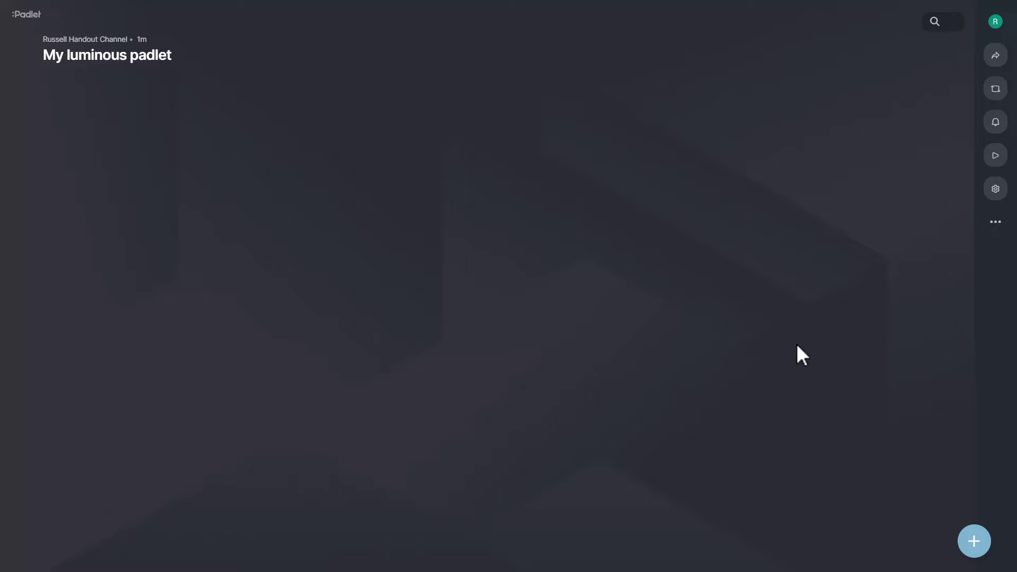
Turn on grouping of posts by section for the new timeline board and close its settings.
click(995, 190)
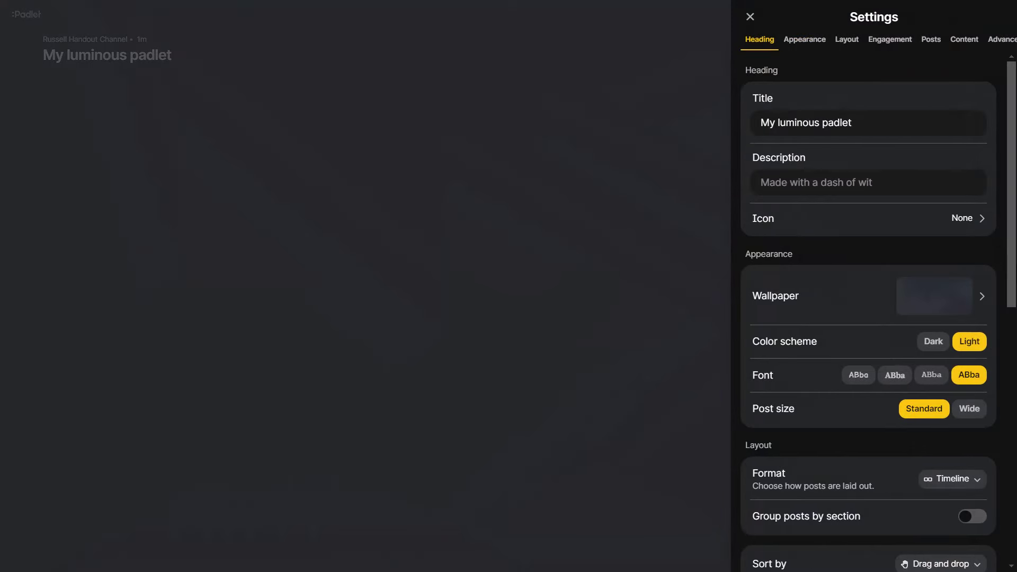
drag(1012, 272, 1013, 375)
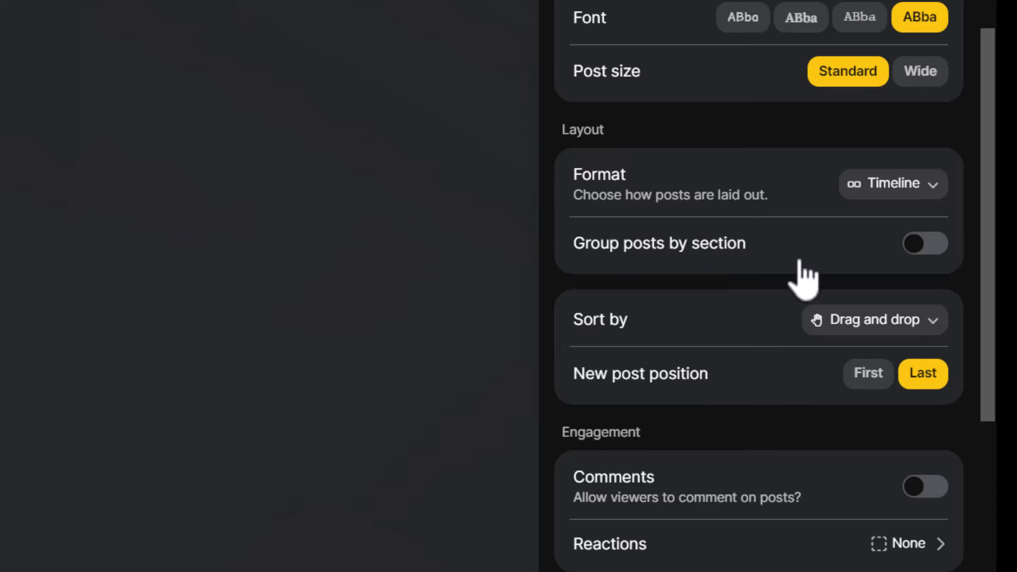
click(947, 248)
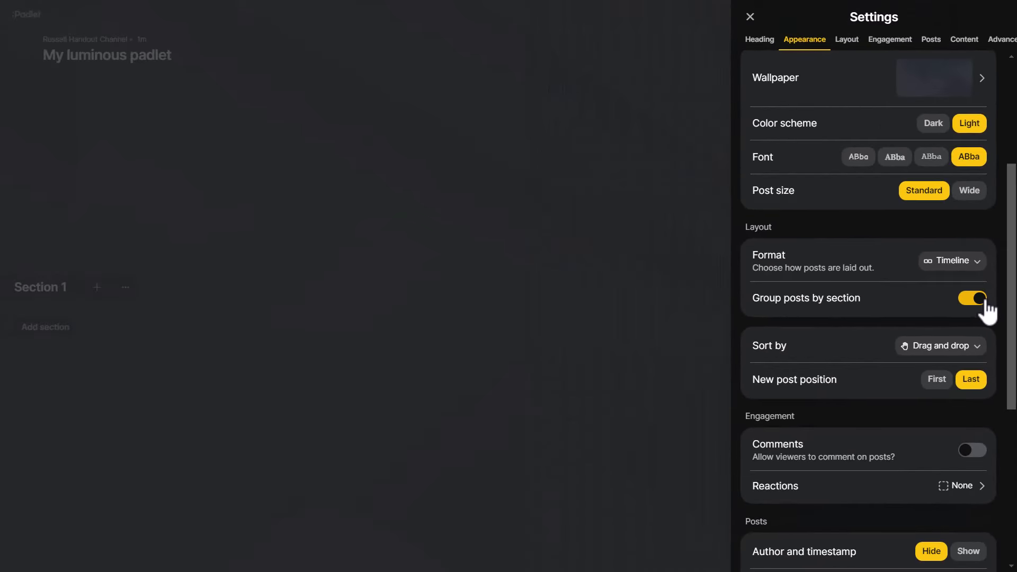
click(599, 154)
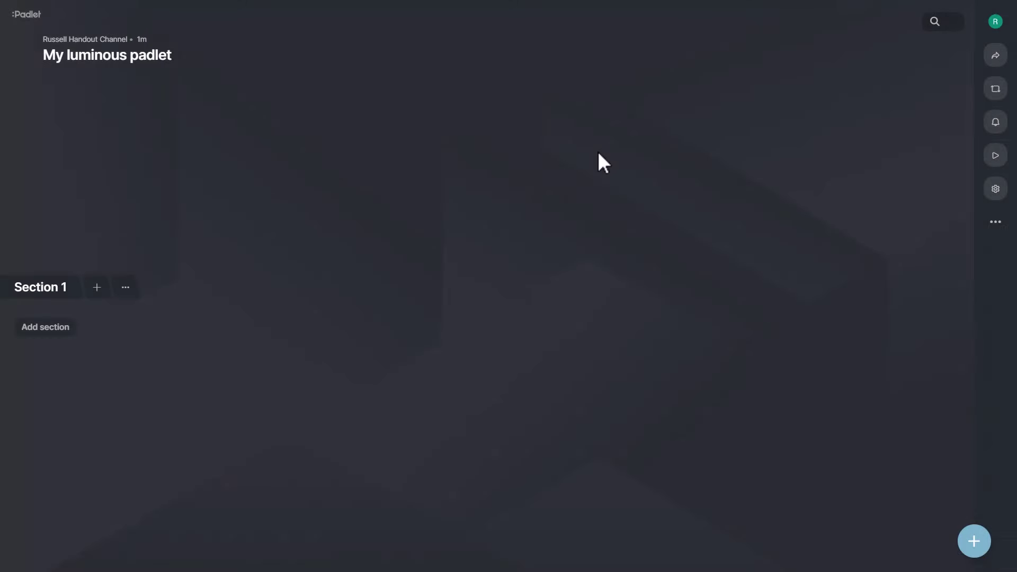